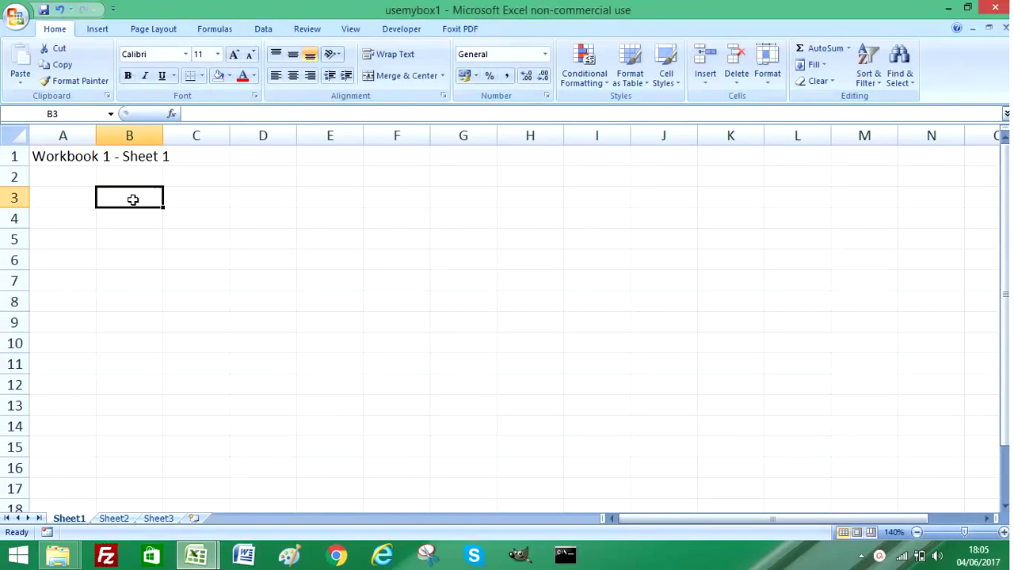
Step: Enter Hello in Sheet1 cell B3, then reselect the A1:C1 title and B3
type("Hello")
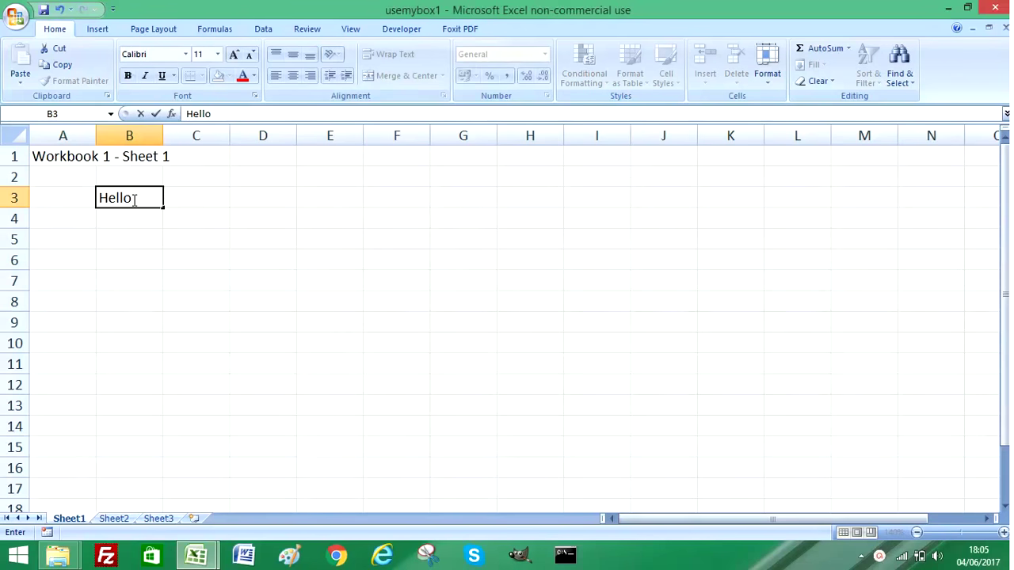
key("Return")
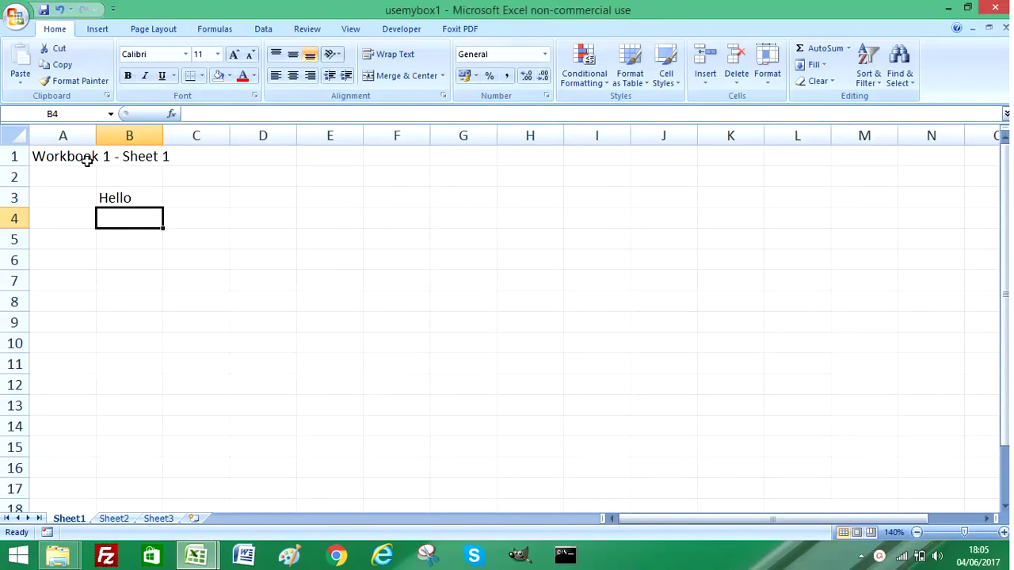
left_click(55, 157)
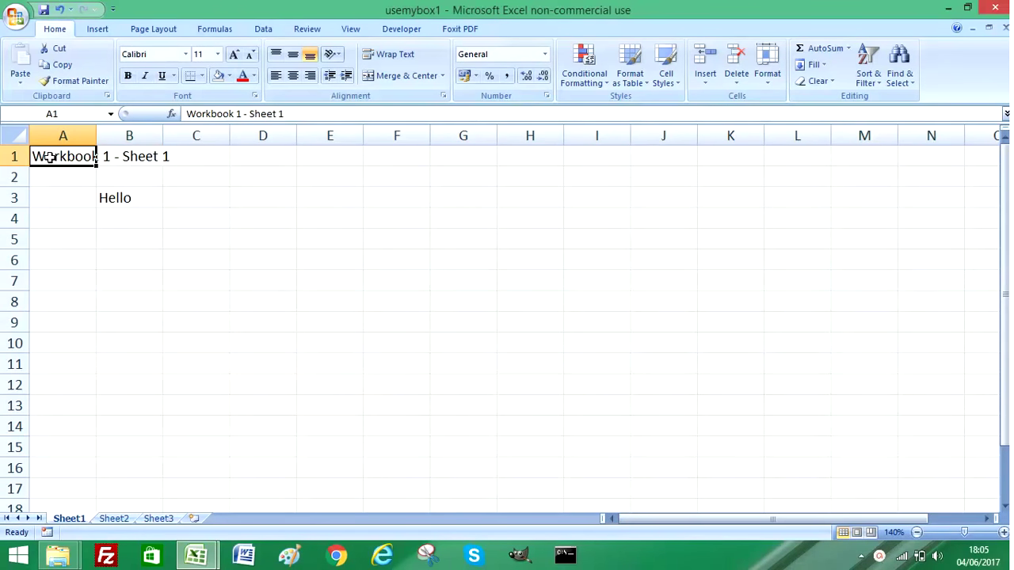
left_click_drag(49, 157, 204, 156)
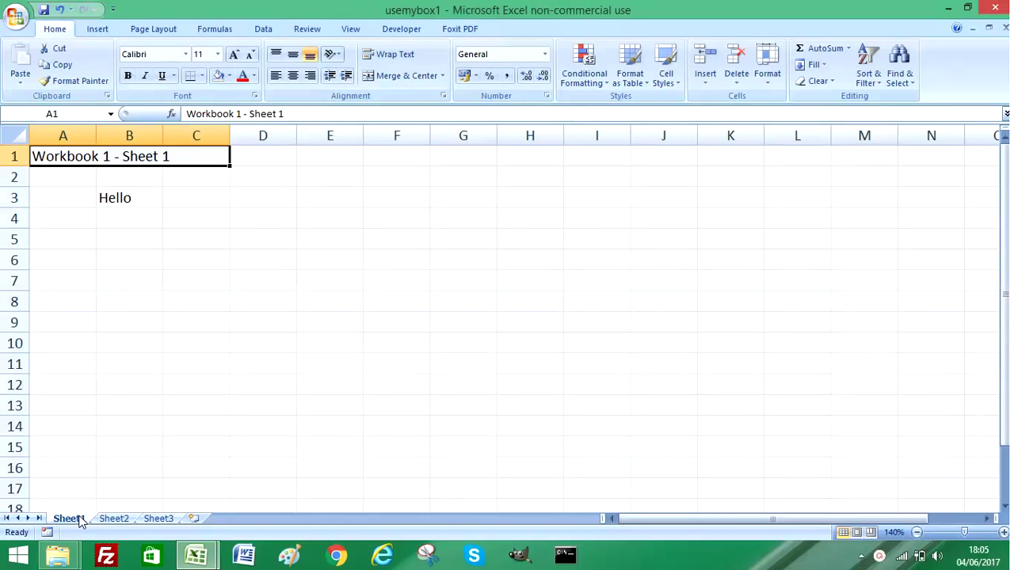
left_click(124, 198)
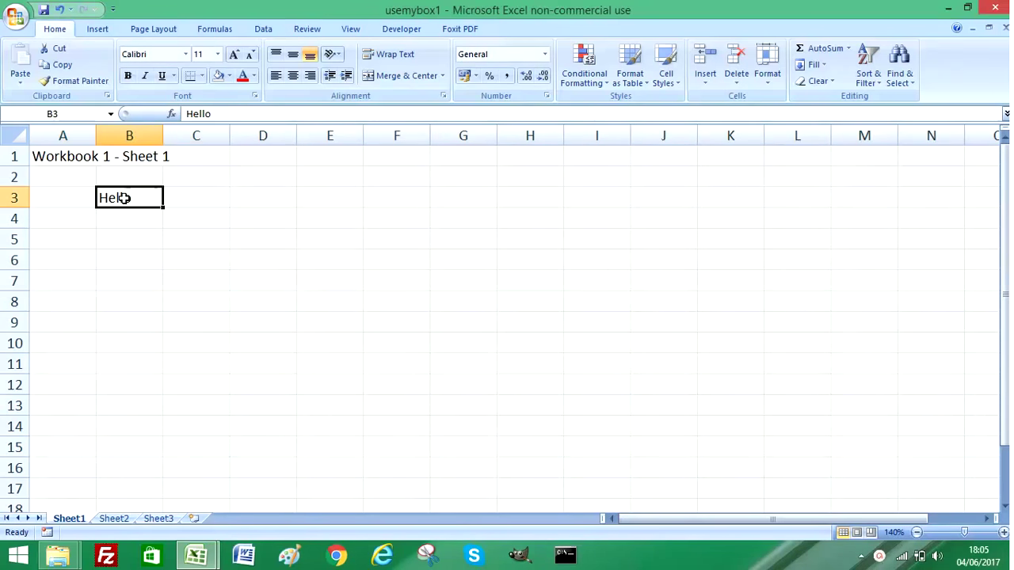
Step: Give Sheet2 cell A5 the formula =(Sheet1!B3) so it displays Hello
left_click(115, 519)
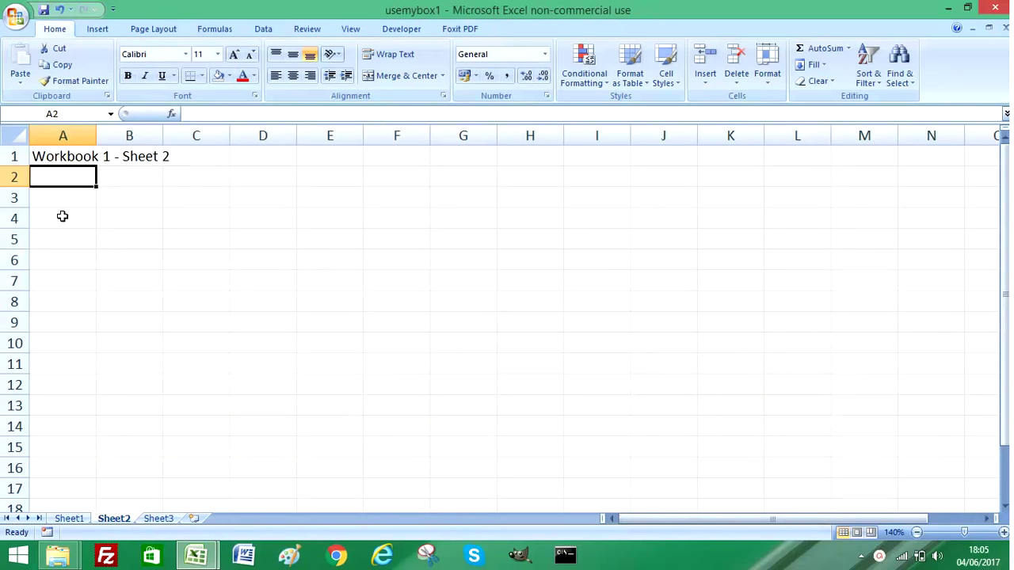
left_click(58, 240)
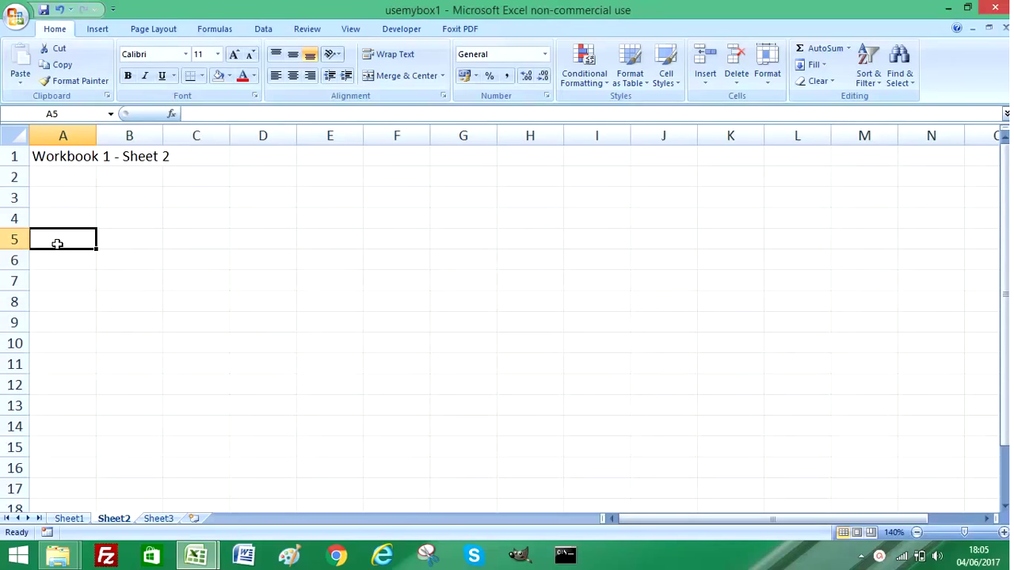
type("=")
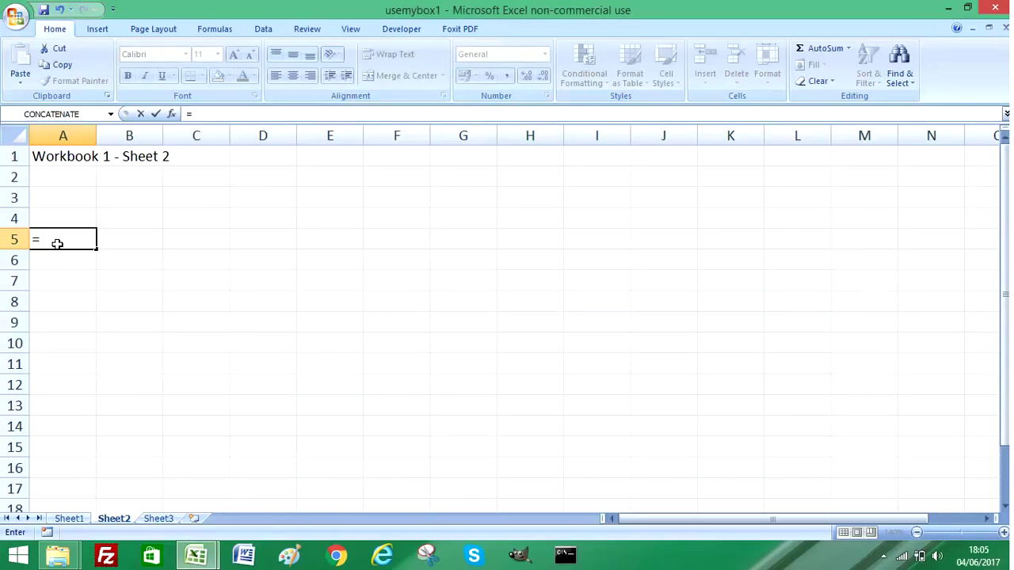
type("(Sheet1")
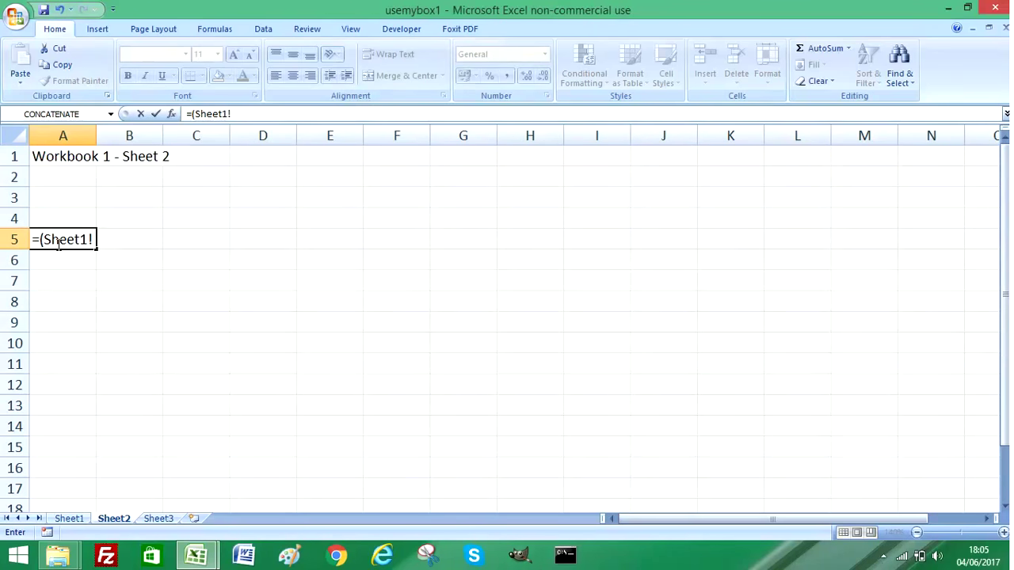
type("!B3)")
key("Return")
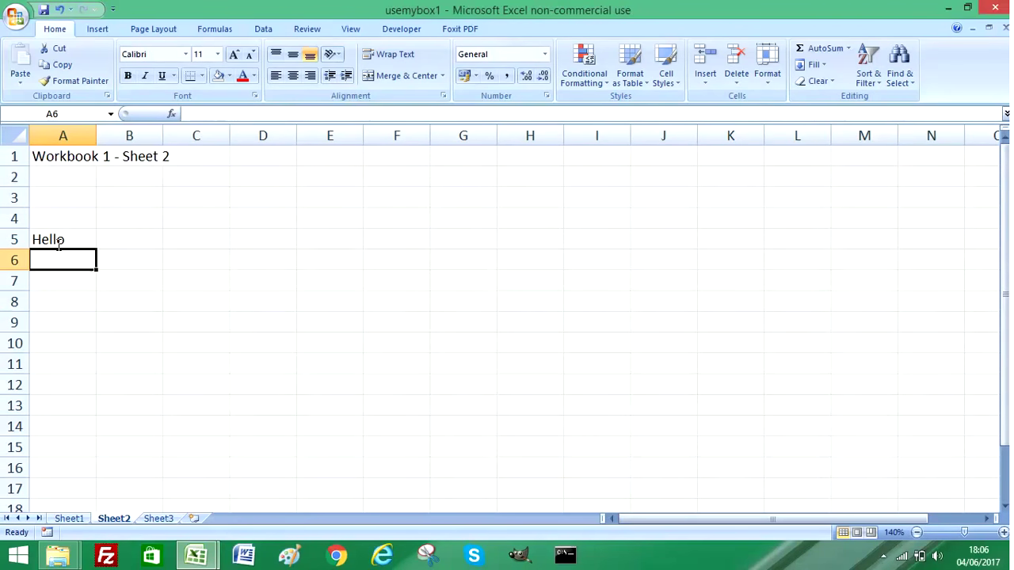
left_click(131, 237)
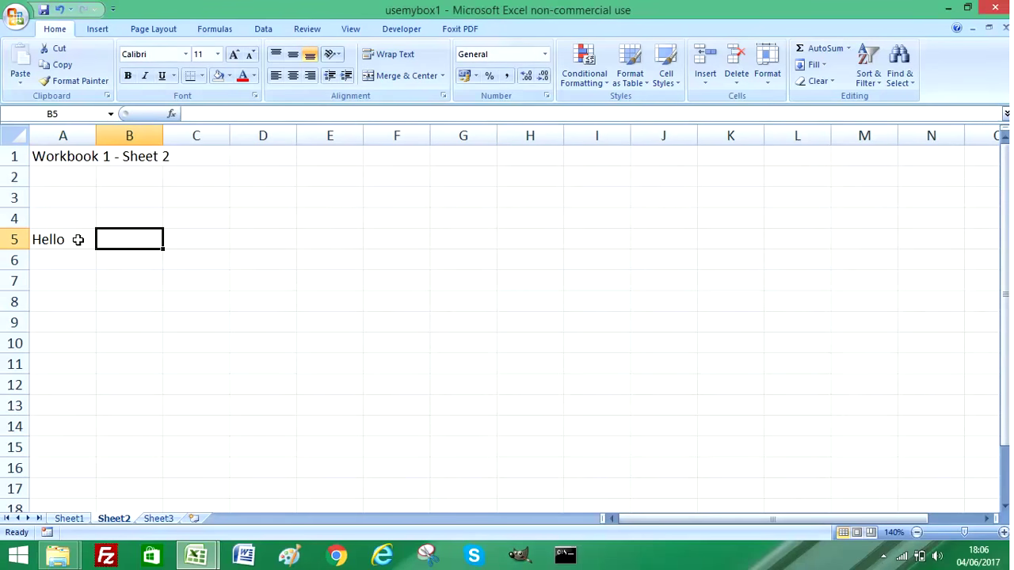
left_click(78, 239)
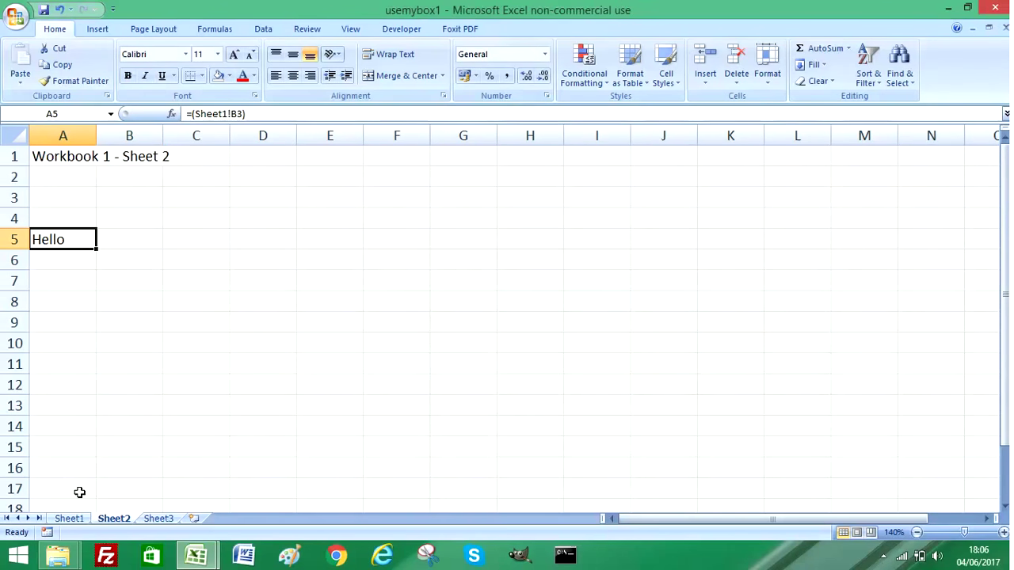
Step: Replace the value in Sheet1 cell B3 with 12345
left_click(71, 520)
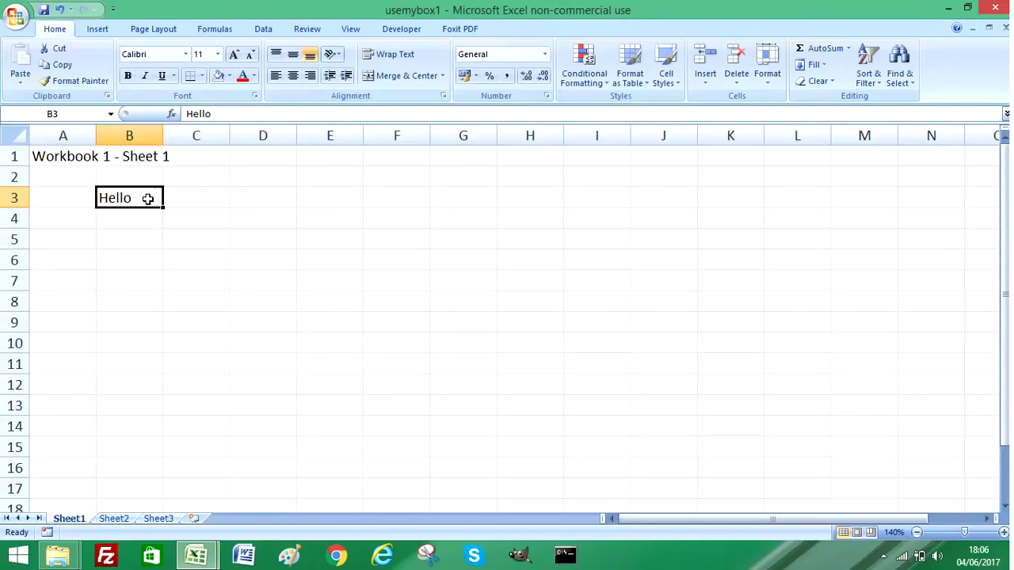
type("12")
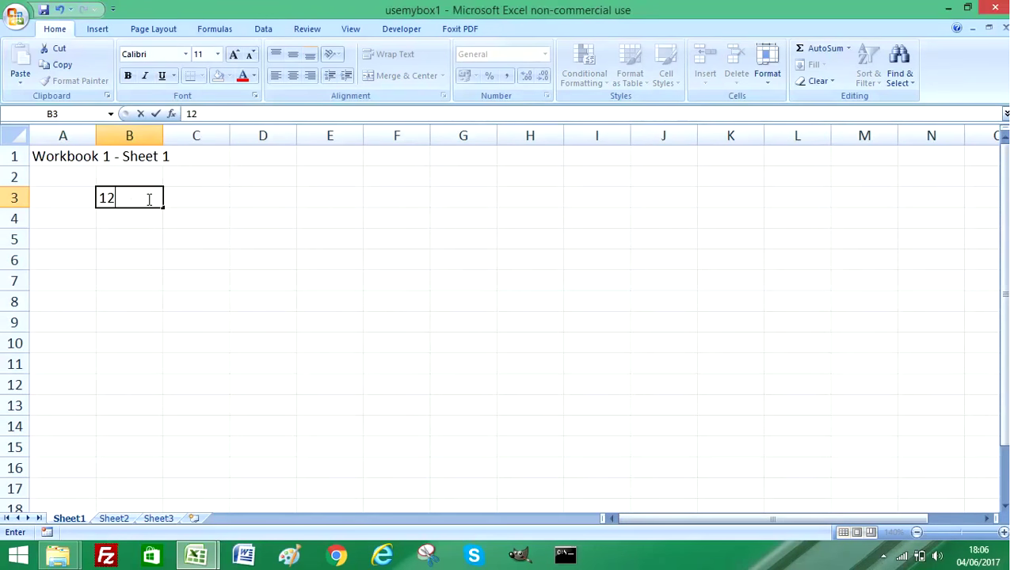
type("345")
key("Return")
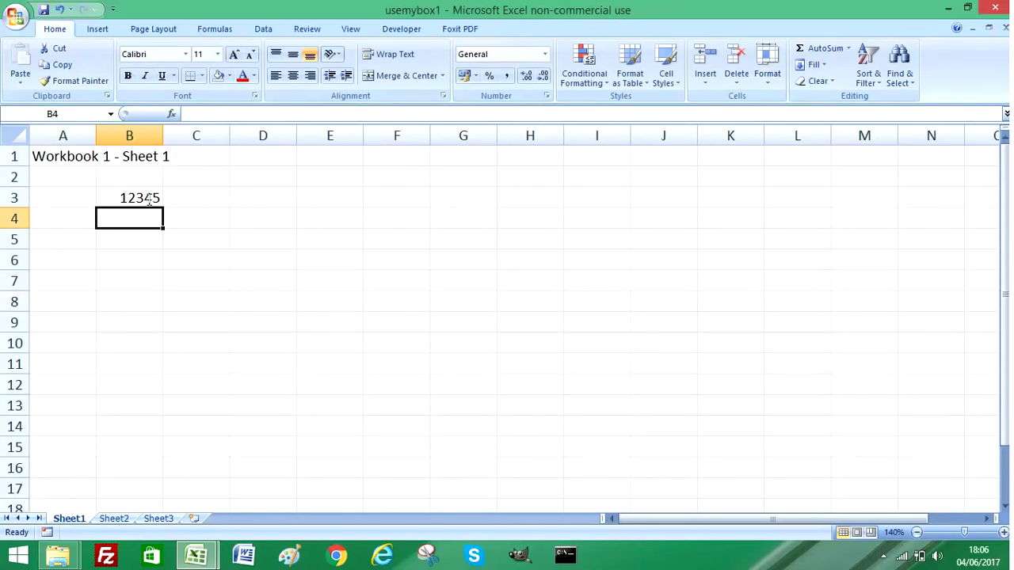
Step: Check on Sheet2 that linked cell A5 now shows 12345
left_click(115, 519)
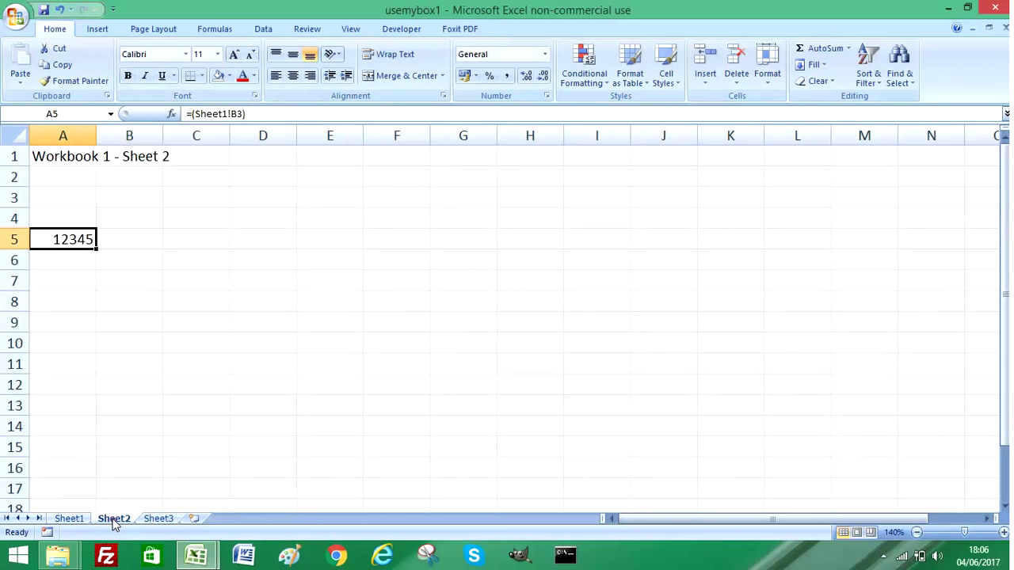
left_click(137, 262)
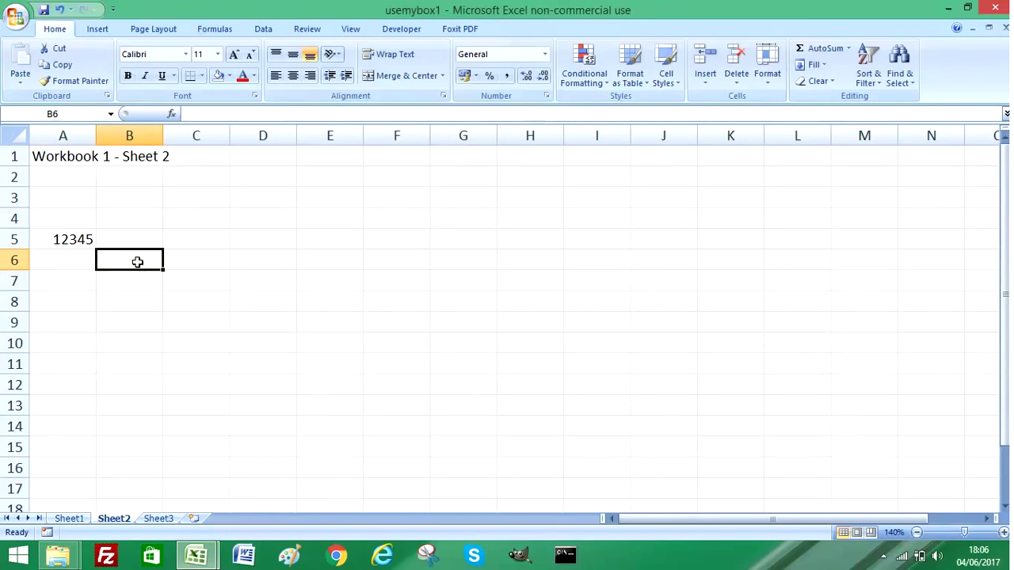
left_click(66, 243)
left_click(72, 279)
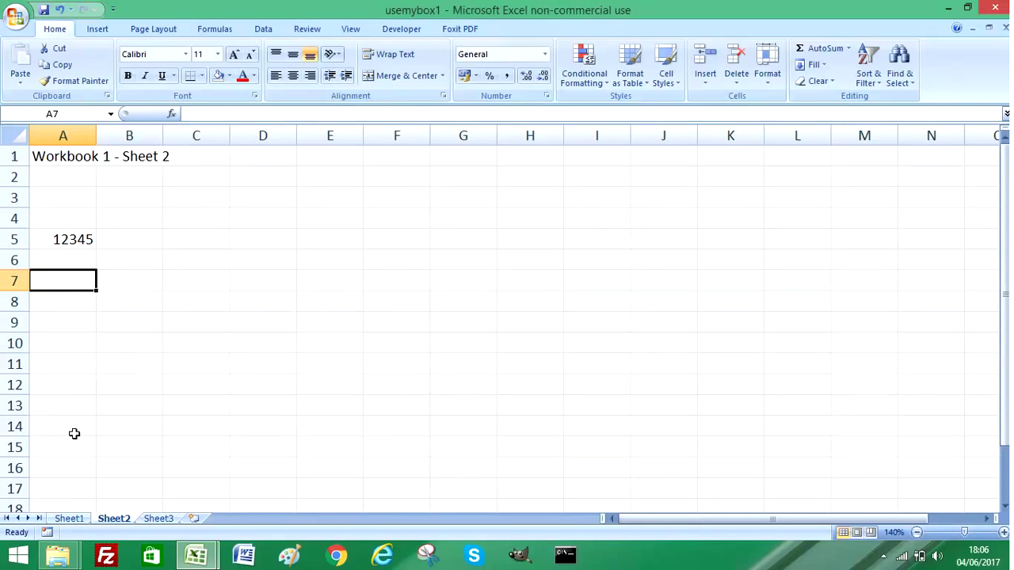
Step: Select cell B3 holding 12345 on Sheet1 of usemybox1
left_click(68, 520)
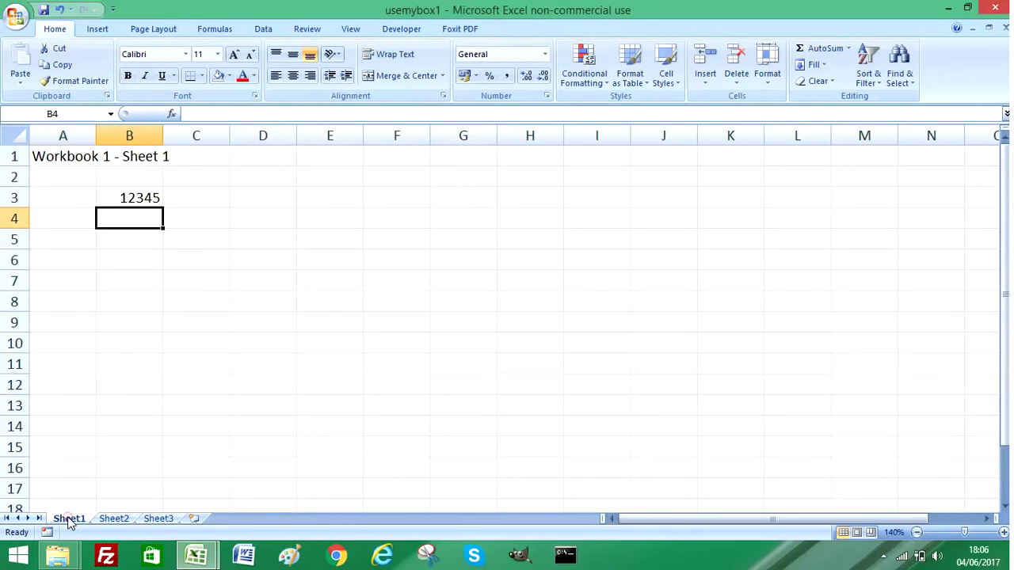
left_click(60, 194)
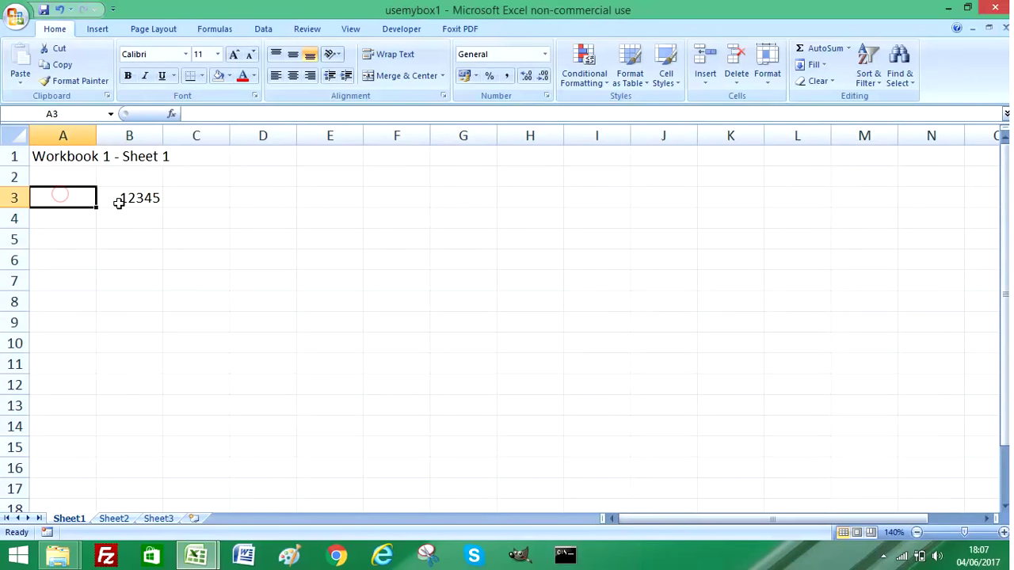
left_click(131, 198)
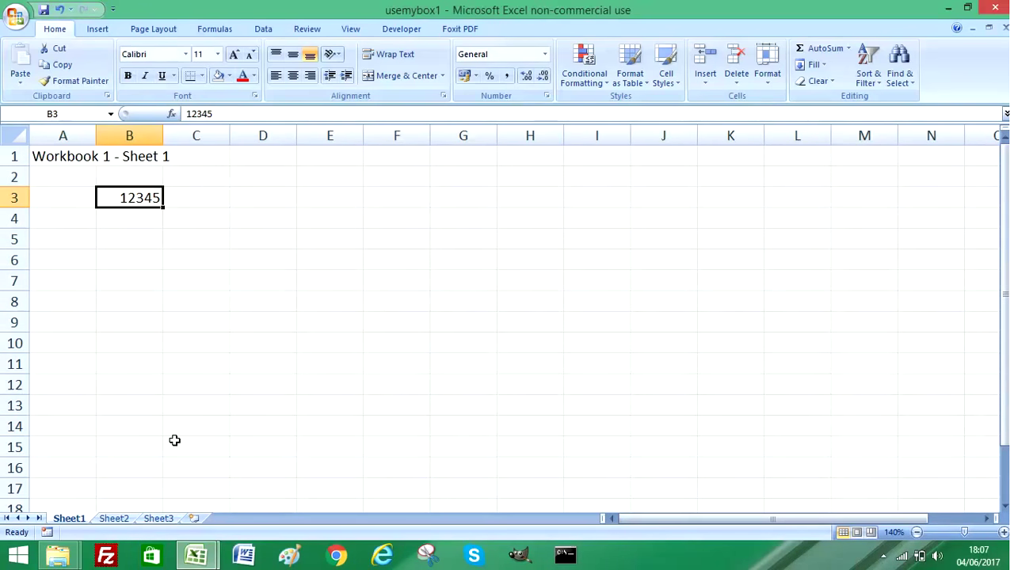
Step: In the usemybox2 workbook, begin a formula with = in cell B3
left_click(196, 554)
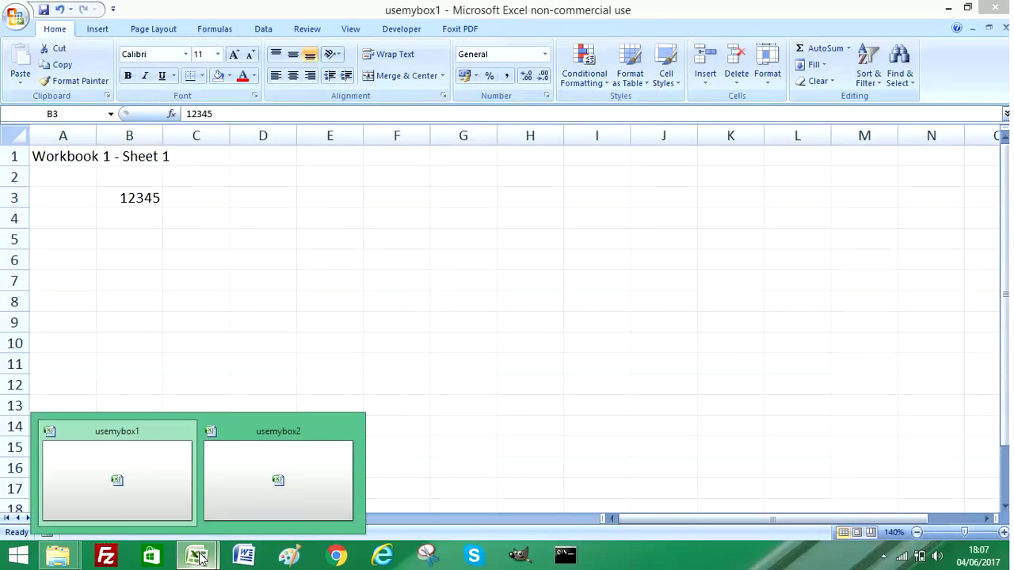
left_click(284, 474)
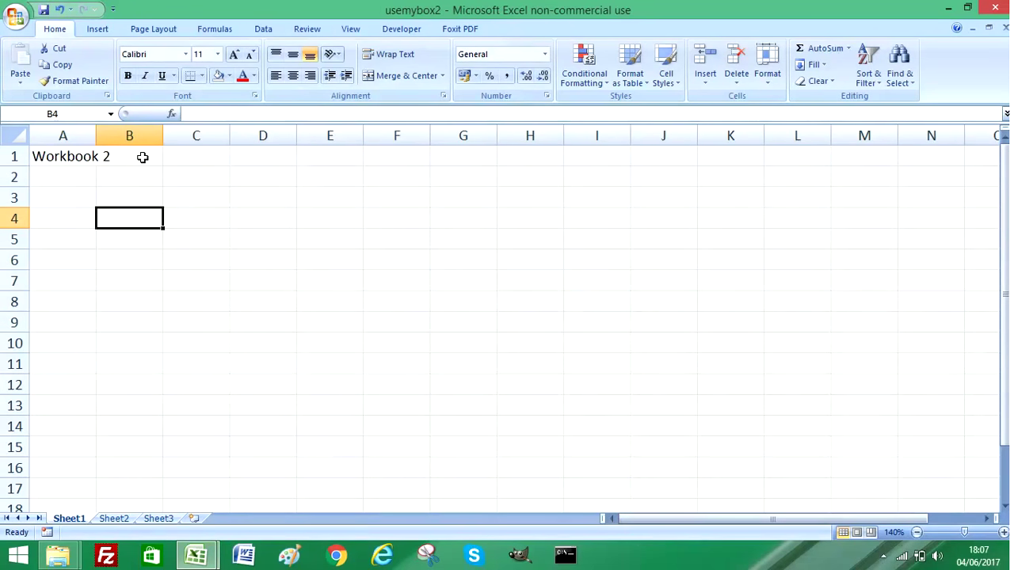
left_click(129, 198)
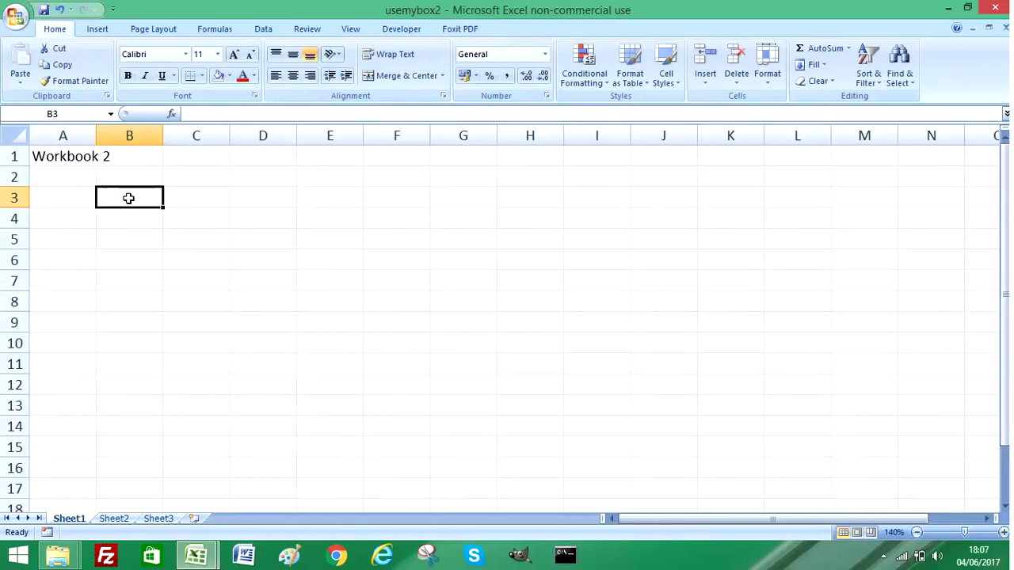
left_click(128, 198)
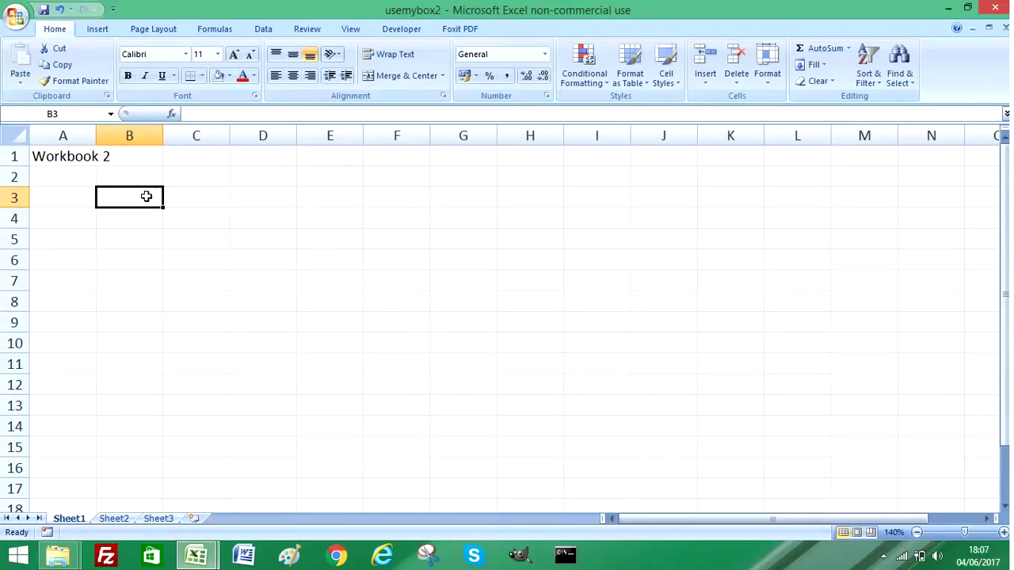
type("=")
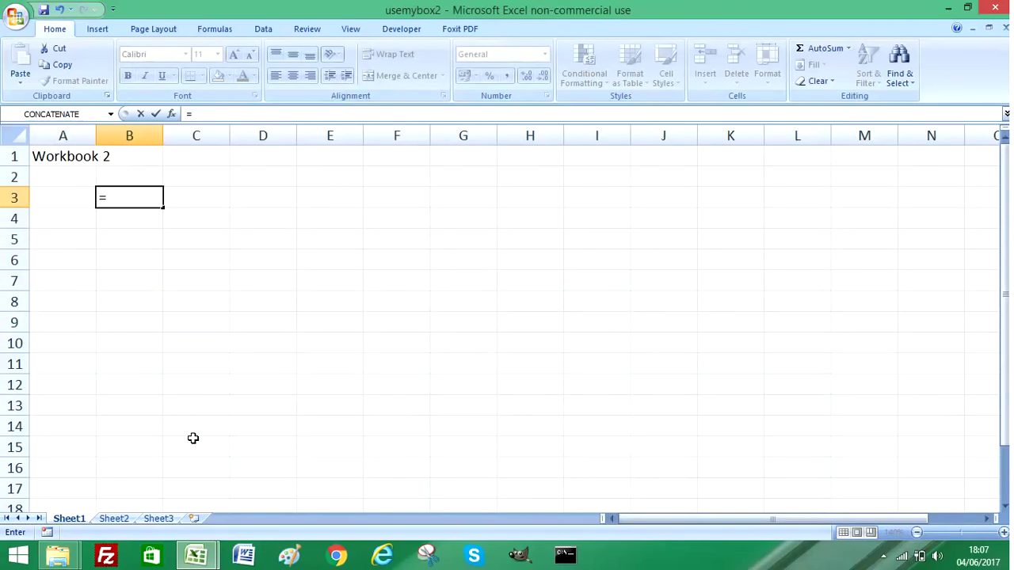
Step: Point the formula at usemybox1's B3, committing =[usemybox1.xlsx]Sheet1!$B$3 to show 12345
left_click(203, 557)
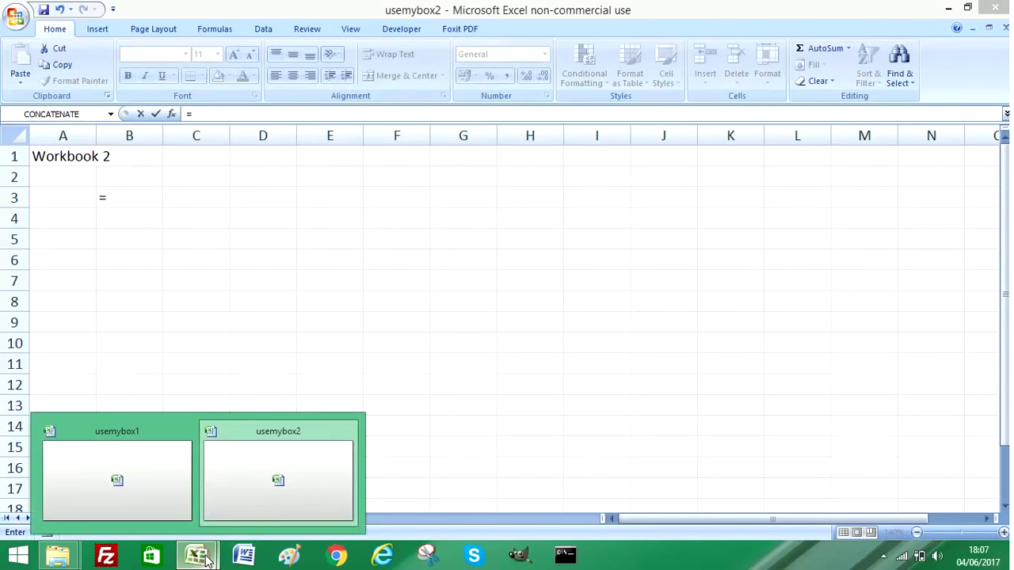
left_click(152, 447)
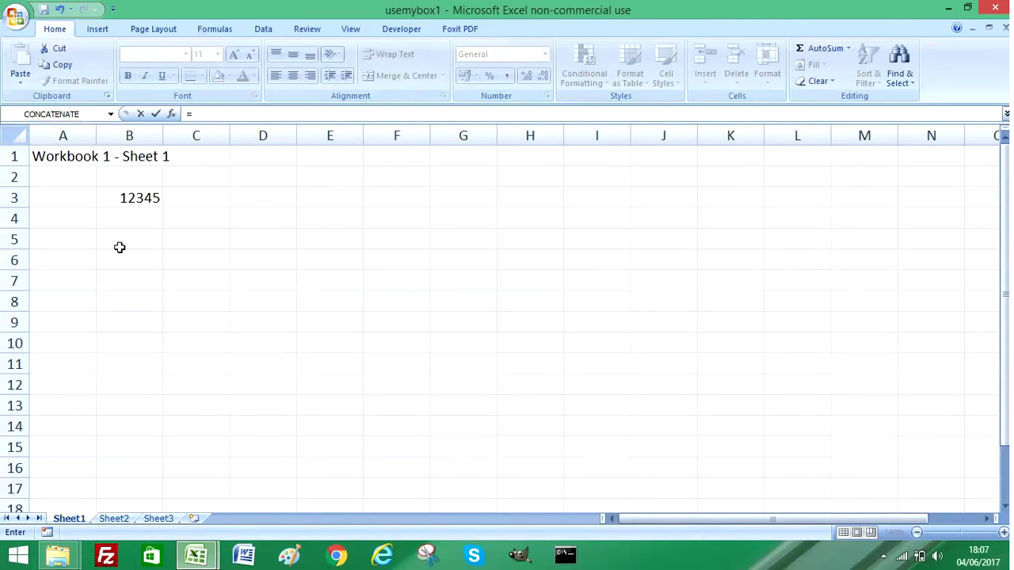
left_click(130, 198)
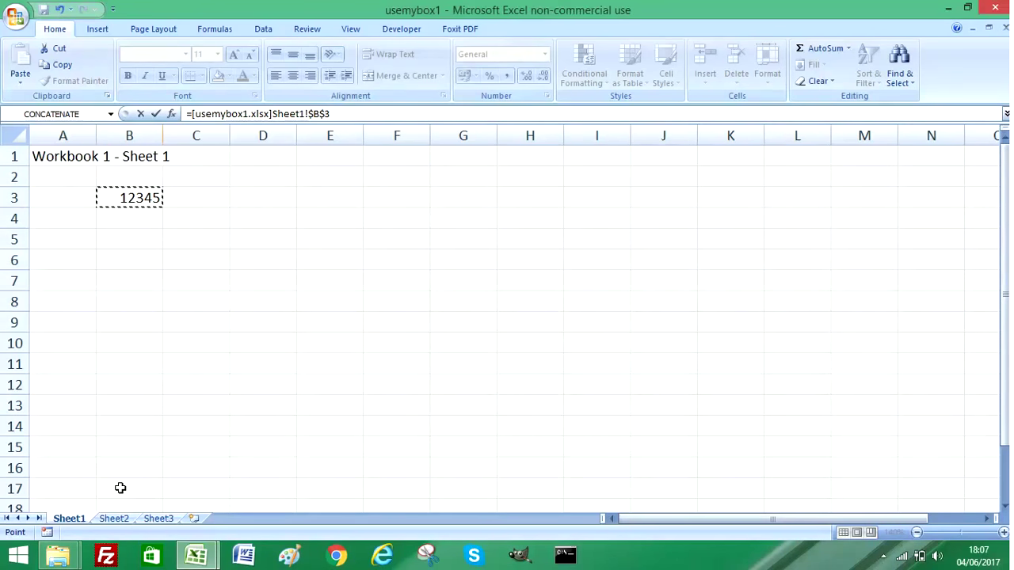
mouse_move(210, 559)
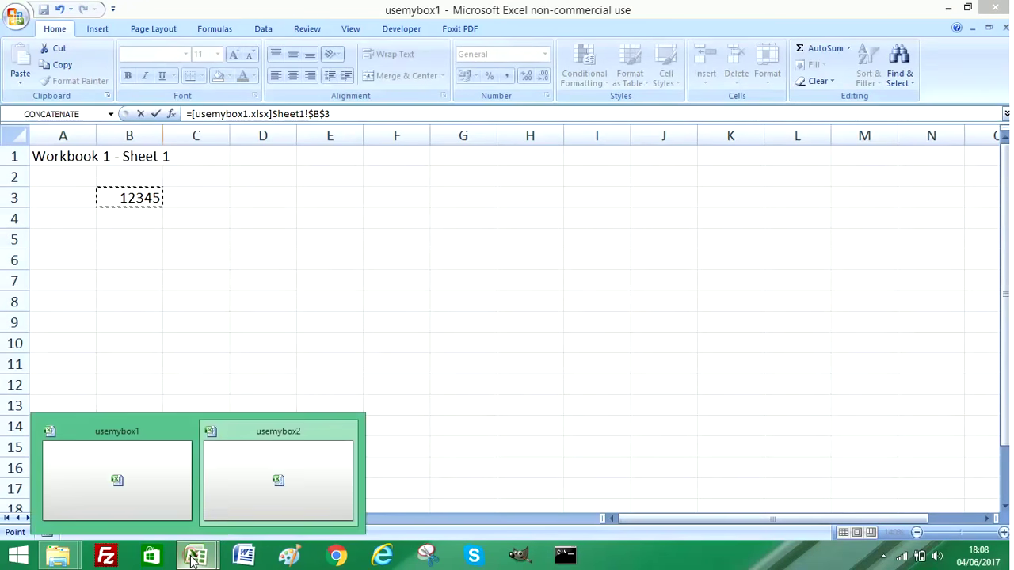
left_click(244, 489)
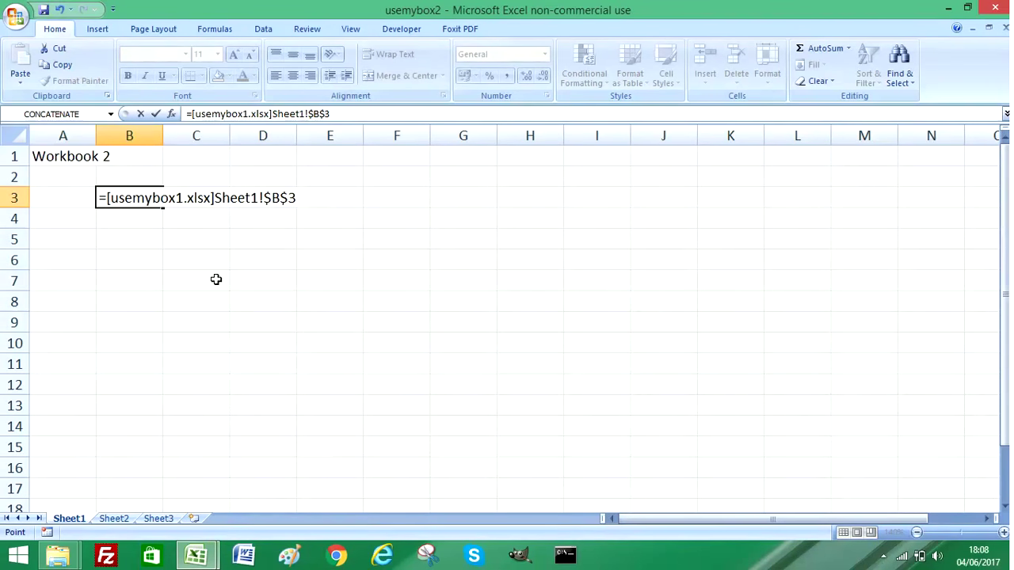
key("Return")
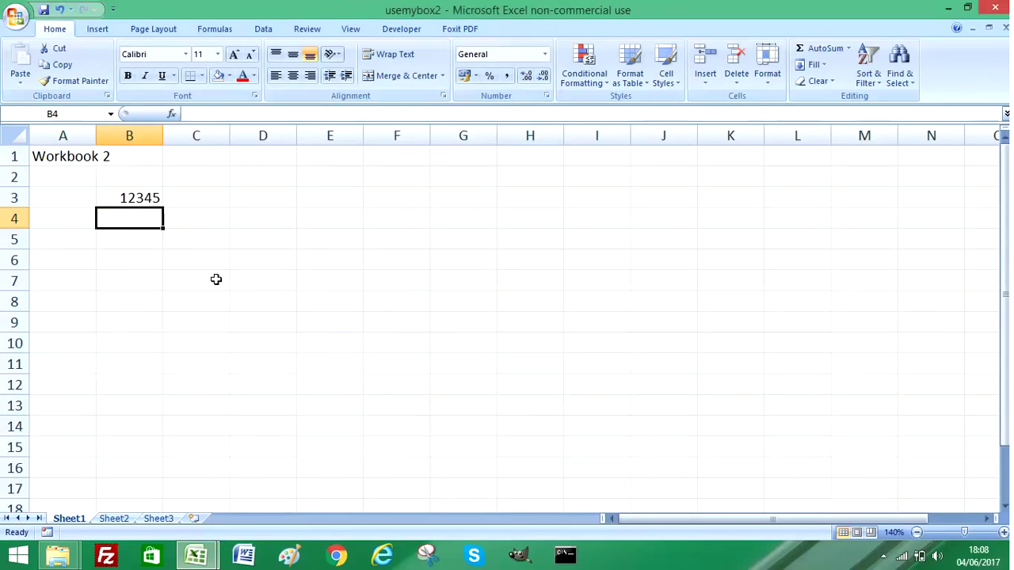
Step: Enter Hello in cell B3 of the usemybox1 workbook
left_click(210, 546)
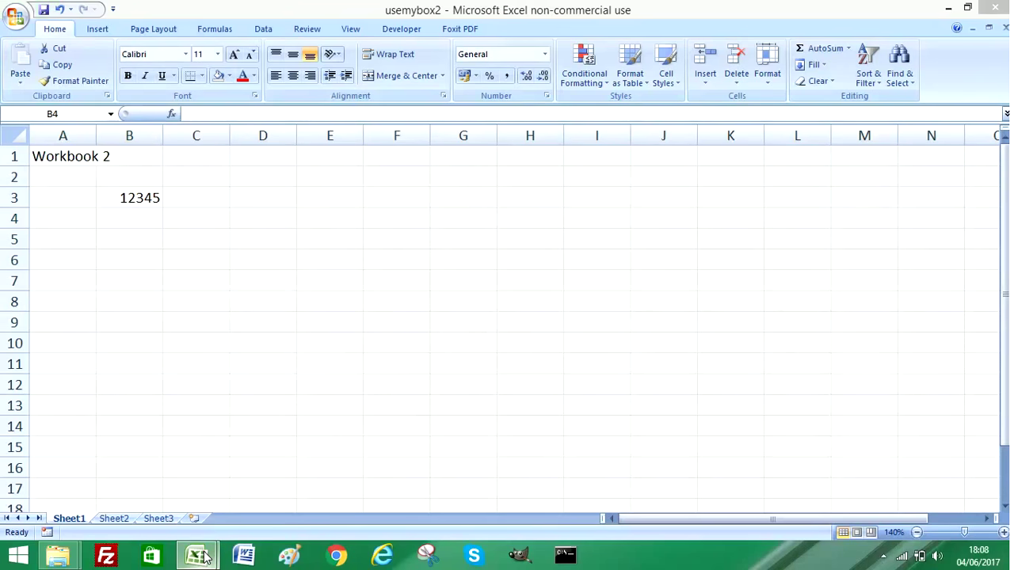
left_click(144, 489)
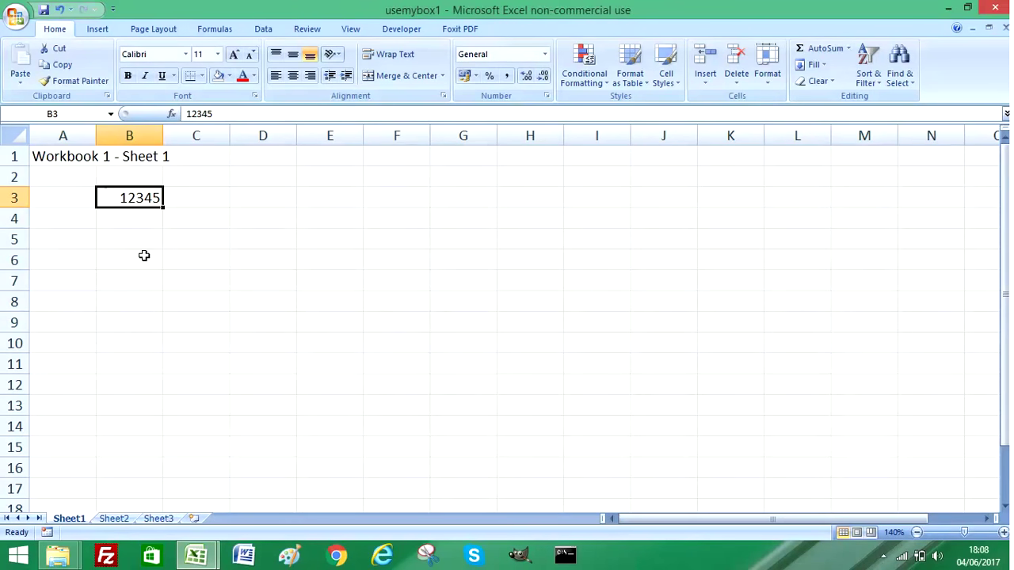
type("Hell")
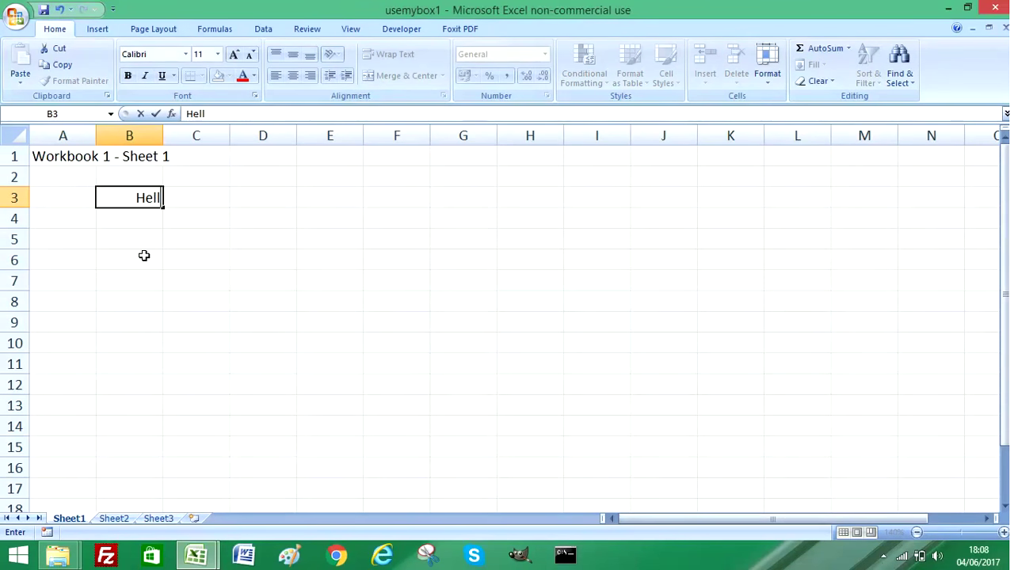
type("o")
key("Return")
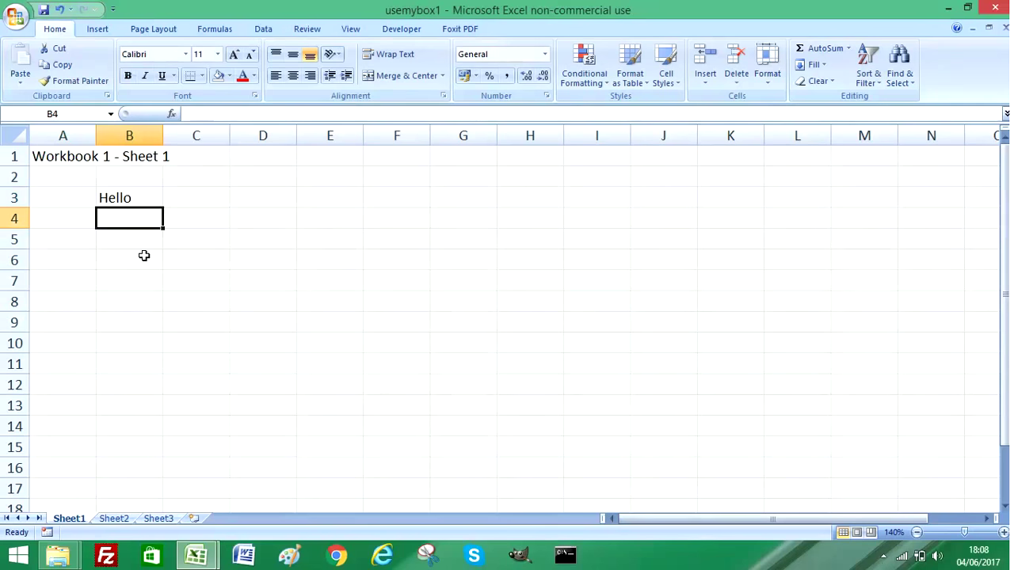
Step: Return to usemybox2 to see its linked B3 now showing Hello
left_click(205, 559)
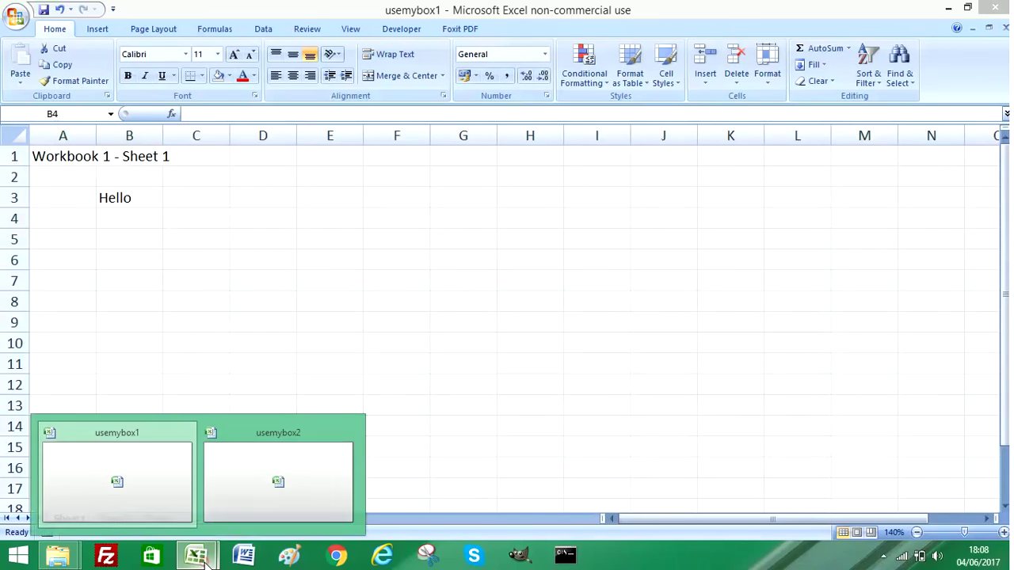
left_click(279, 483)
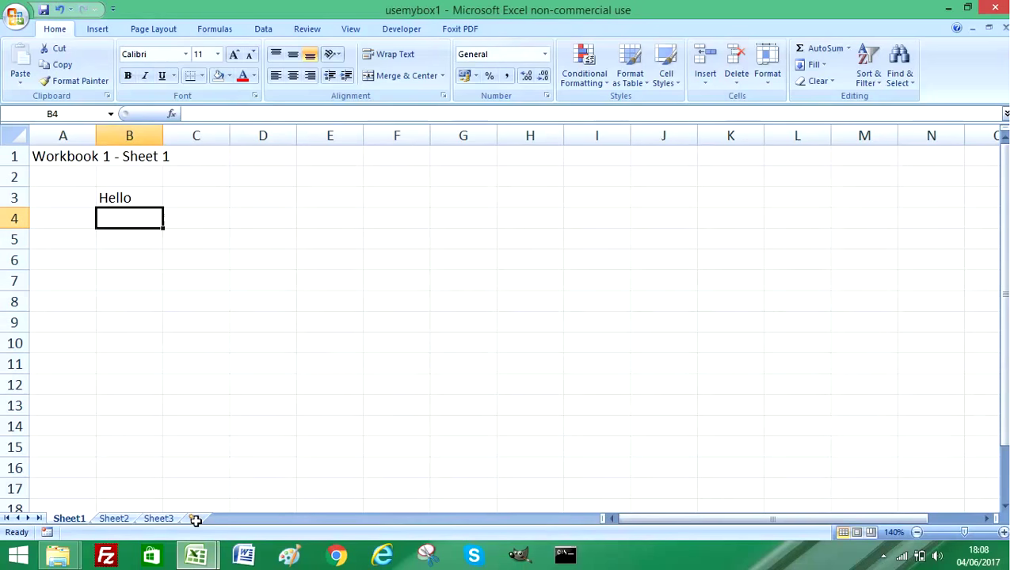
left_click(198, 554)
left_click(268, 498)
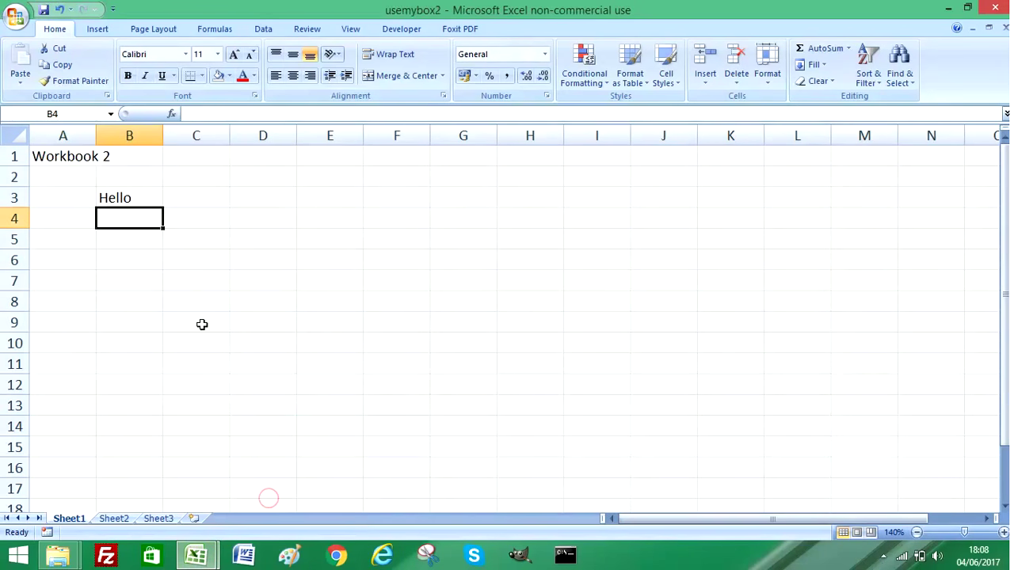